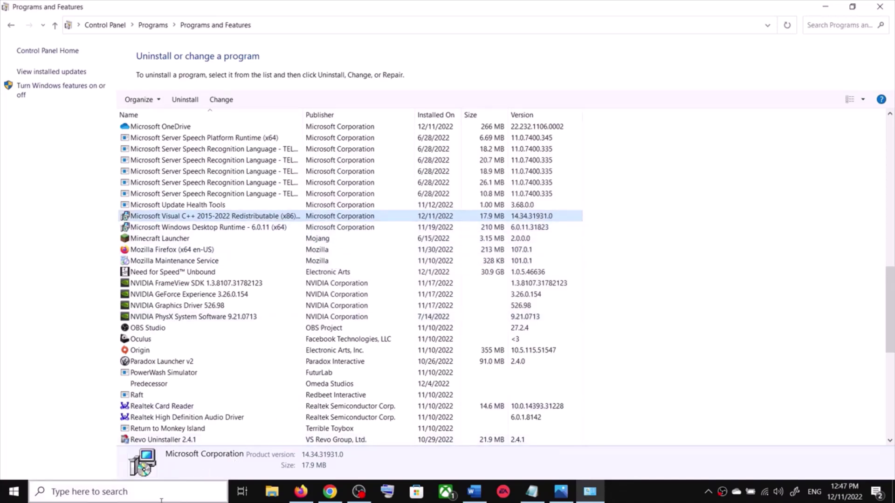
Launch Registry Editor from a Windows Search for 'registry' and maximize its window
left_click(161, 500)
type("regi")
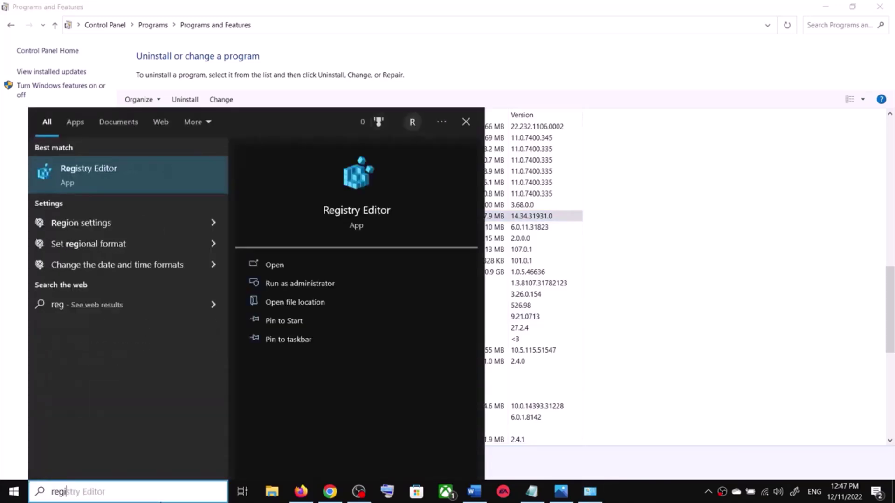
type("stry")
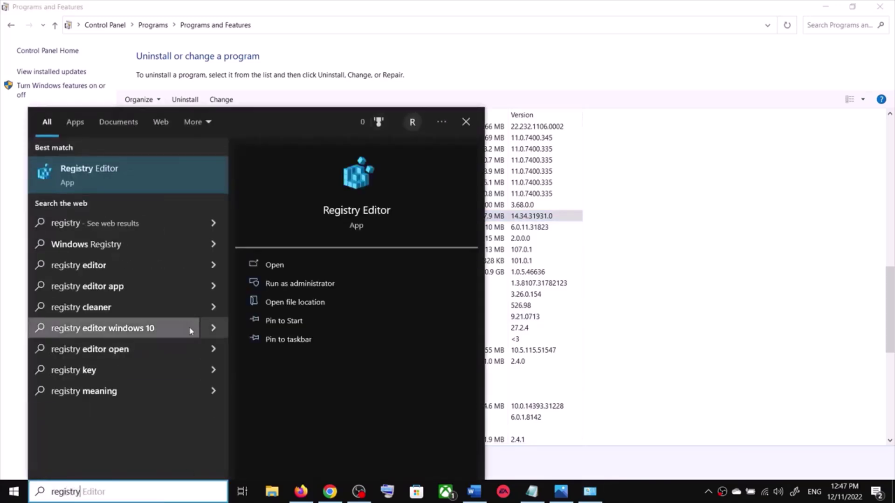
left_click(139, 172)
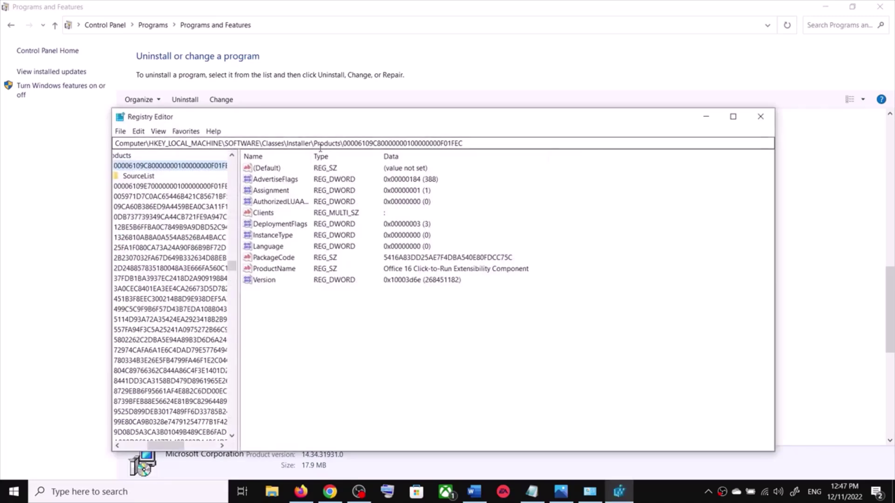
left_click(733, 117)
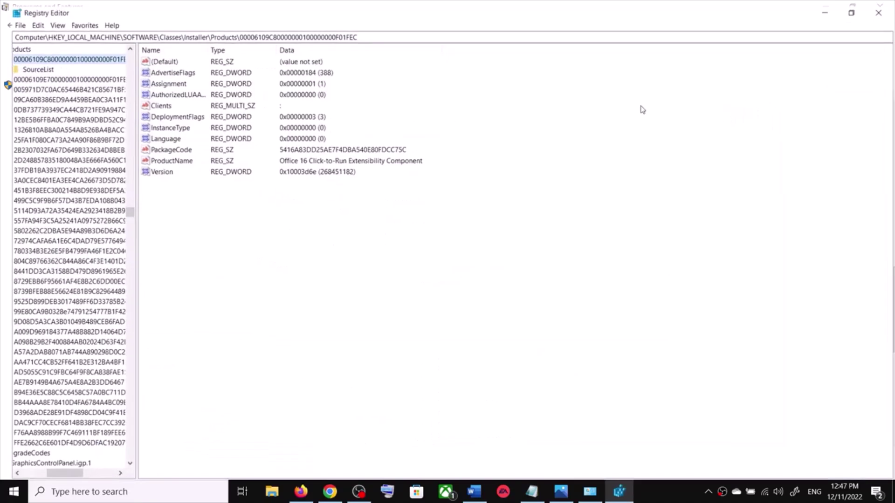
left_click(9, 19)
mouse_move(27, 19)
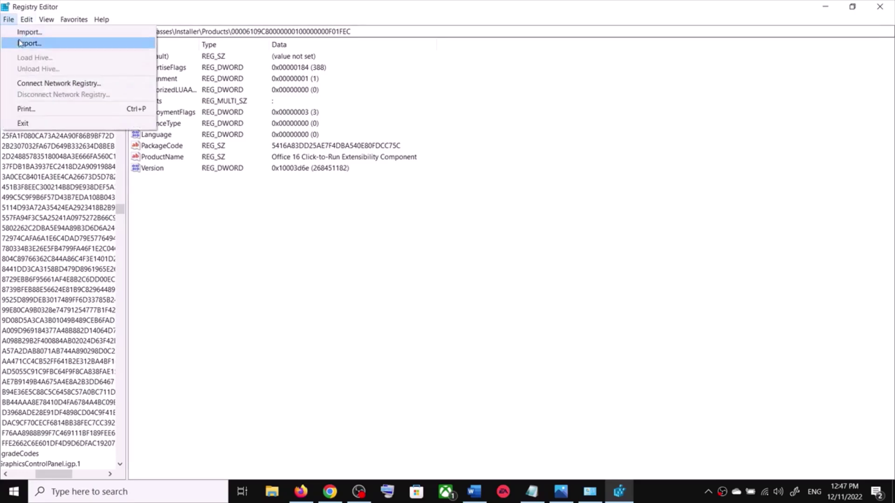
Export the entire registry, with Export range All, to a Desktop file named backup
left_click(20, 44)
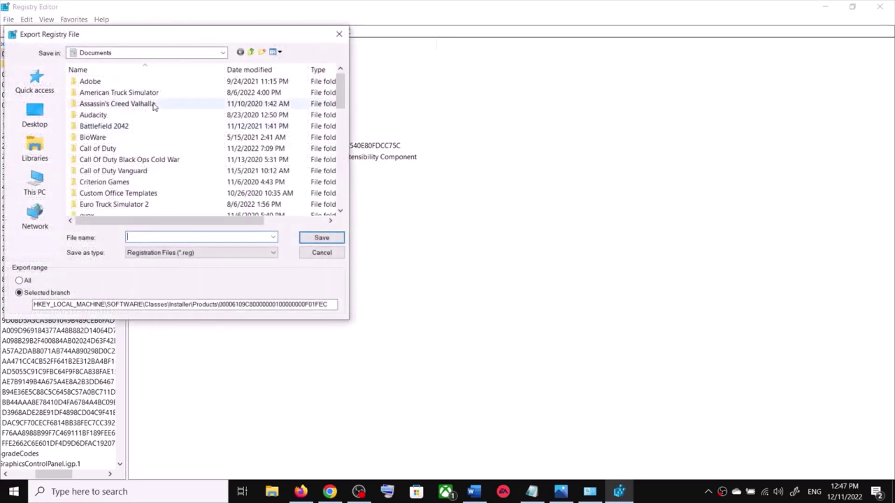
left_click(46, 123)
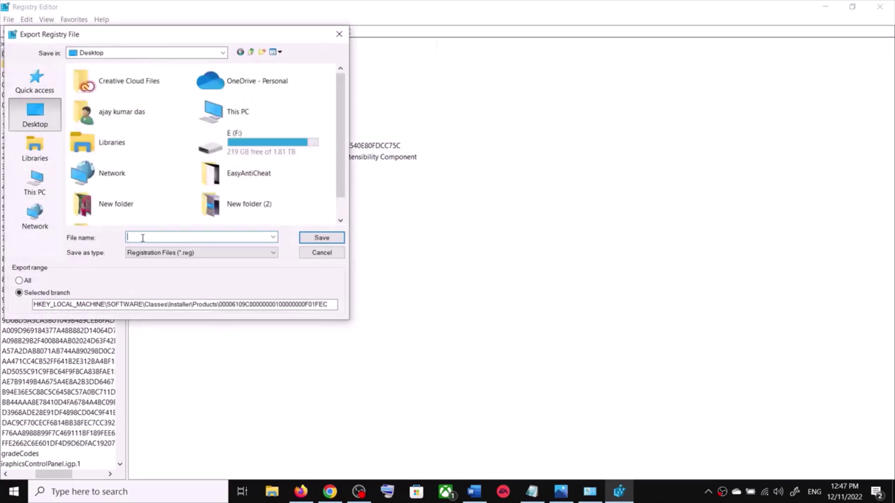
type("backup")
left_click(19, 281)
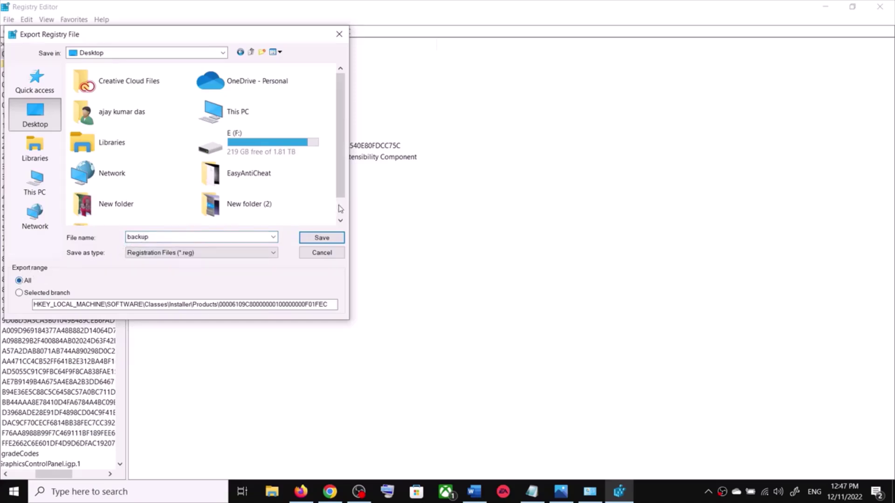
left_click(324, 241)
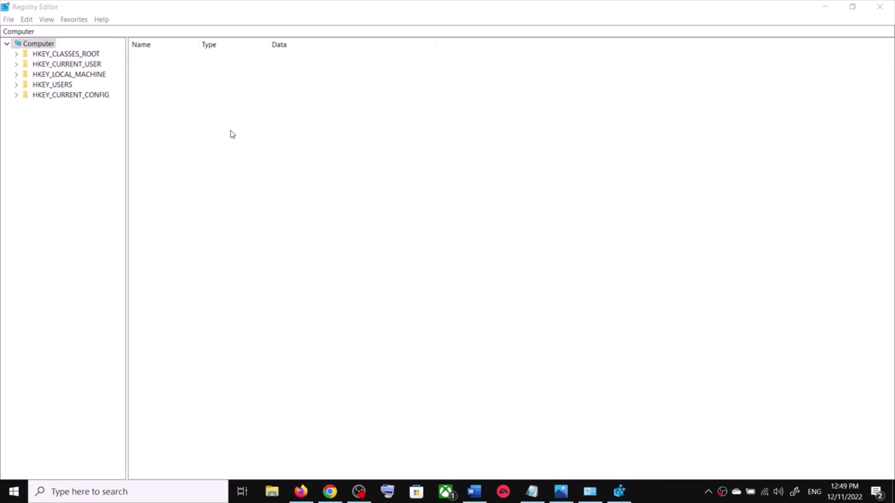
Verify backup.reg on the Desktop in the Import dialog, cancel it, and return to Word
left_click(8, 19)
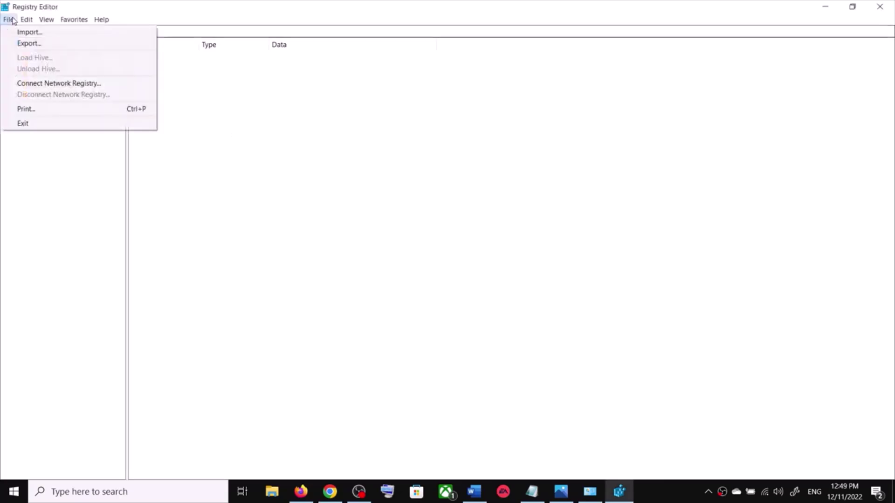
left_click(37, 33)
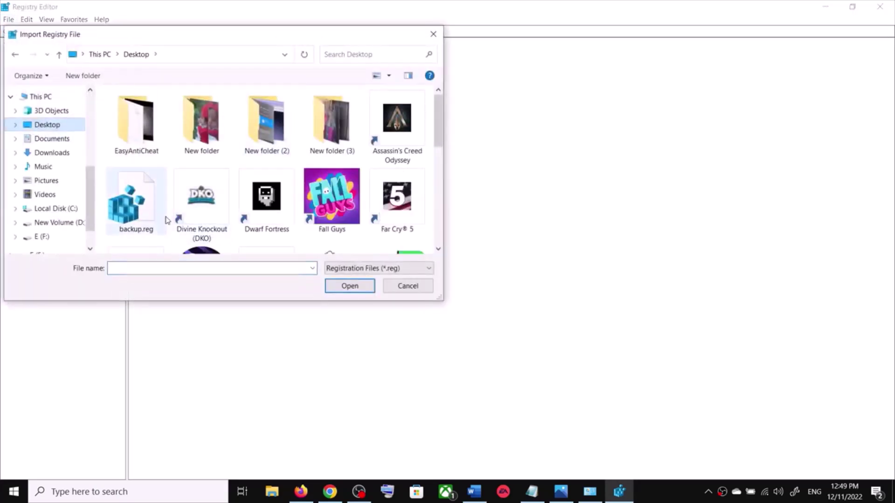
left_click(149, 215)
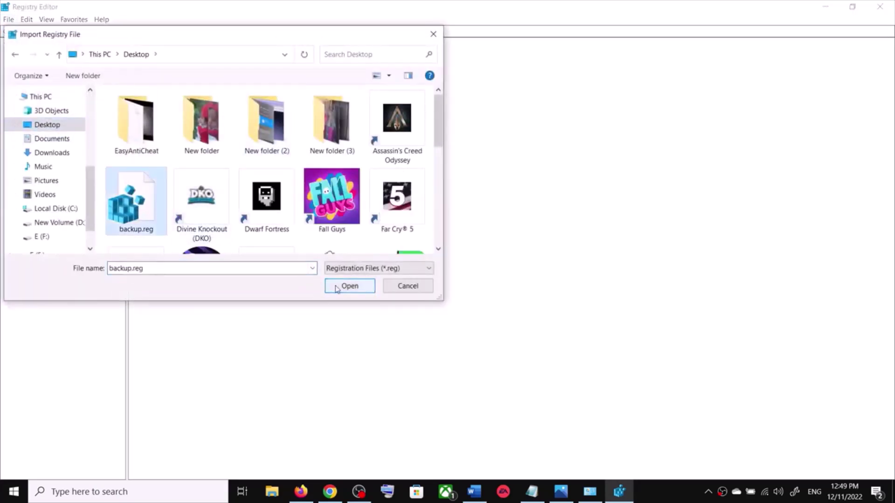
left_click(433, 34)
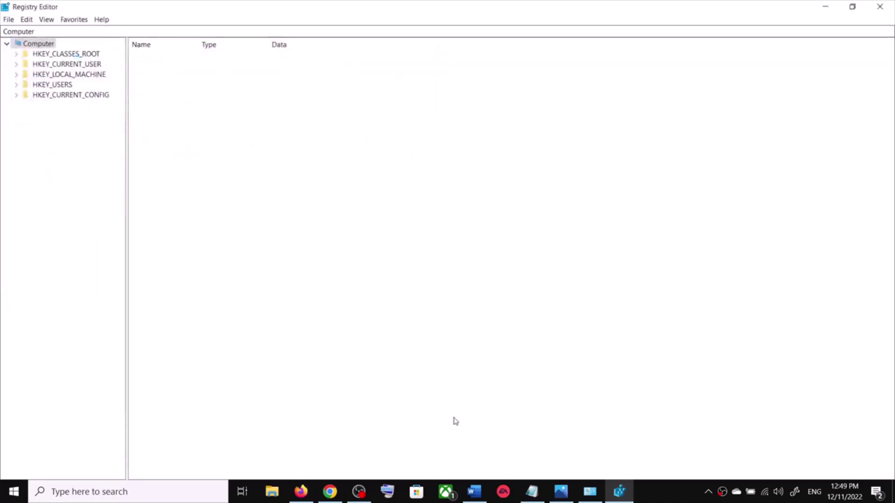
left_click(473, 492)
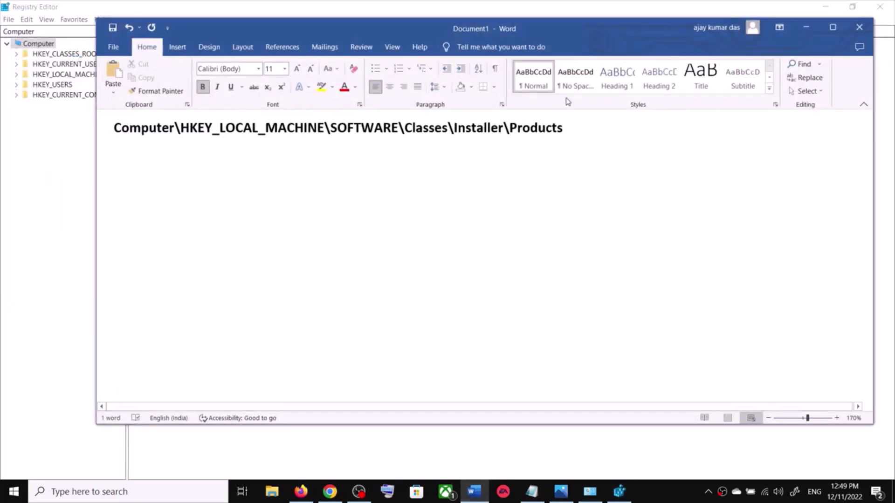
Copy the HKLM\SOFTWARE\Classes\Installer\Products path from Word into Registry Editor's address bar
left_click_drag(566, 126, 121, 135)
key("ctrl+c")
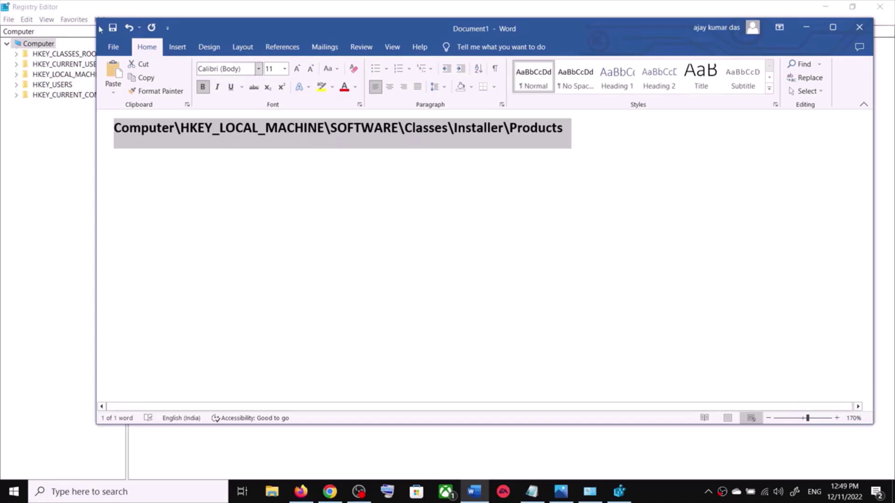
left_click(43, 32)
left_click_drag(47, 32, 2, 31)
key("ctrl+v")
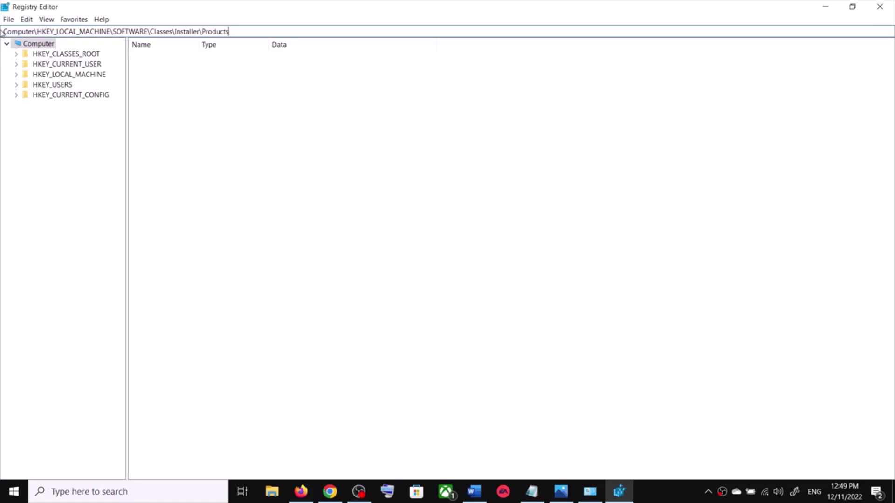
key("Return")
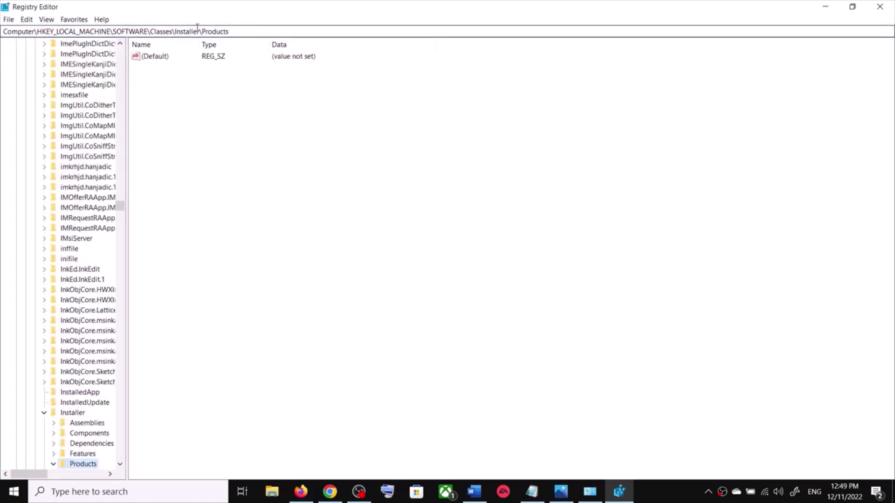
scroll(77, 238, "down", 9)
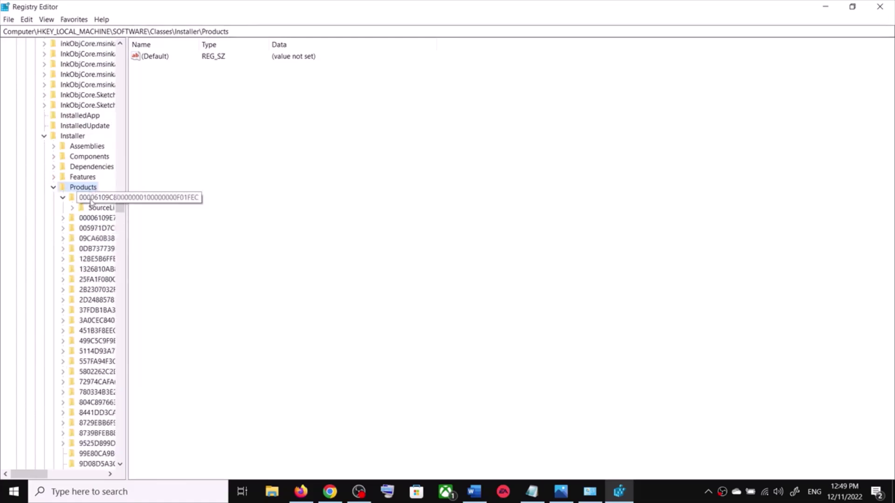
left_click_drag(43, 475, 55, 475)
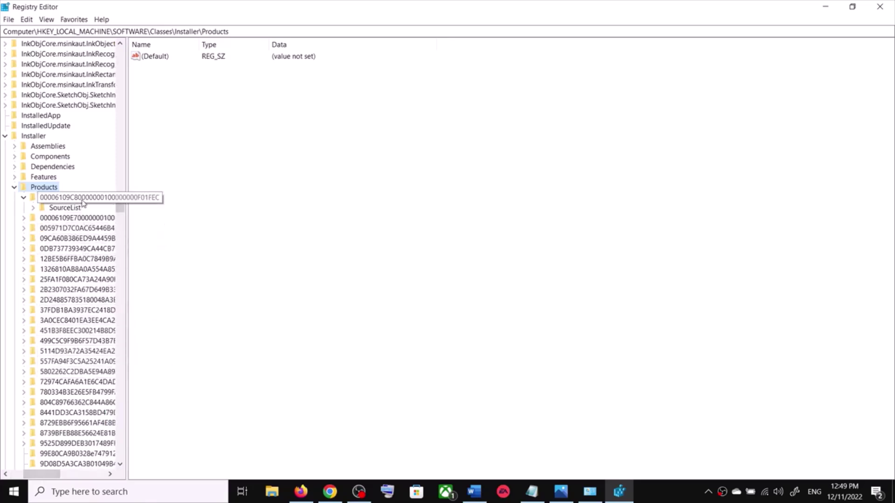
left_click(80, 200)
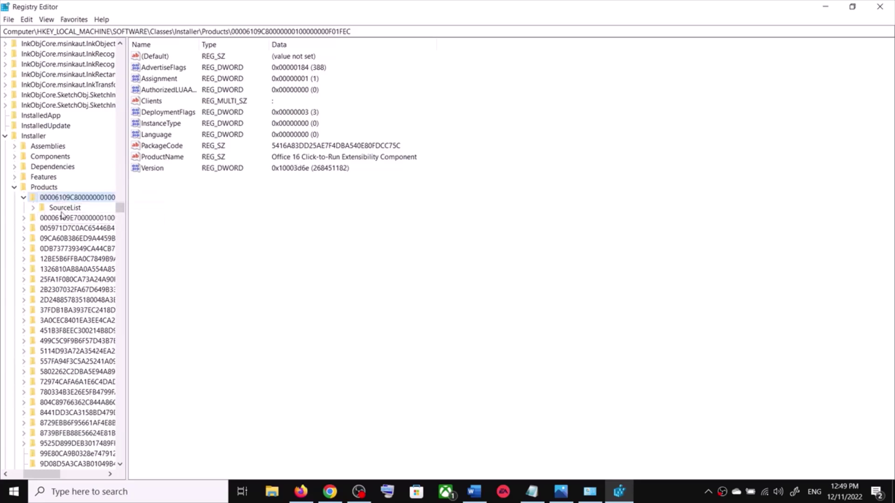
Step through the Products subkeys, checking each ProductName for Visual C++ 2022 X86 Minimum Runtime
key("Down")
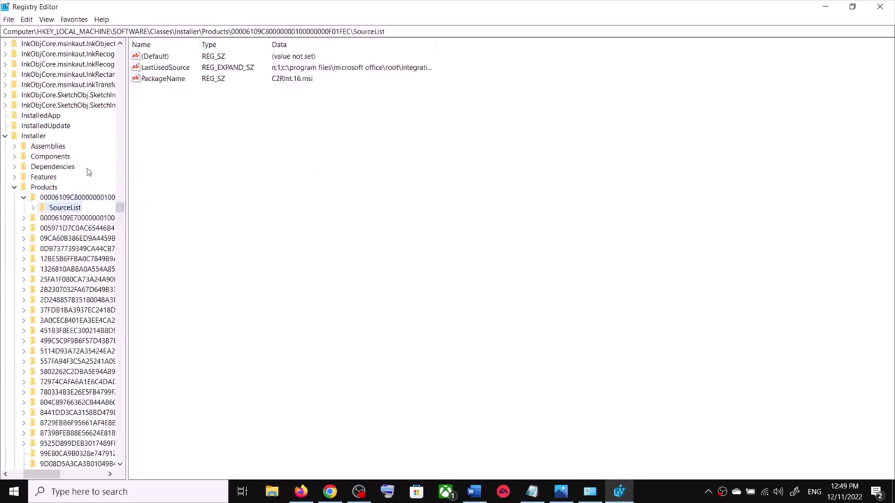
key("Down")
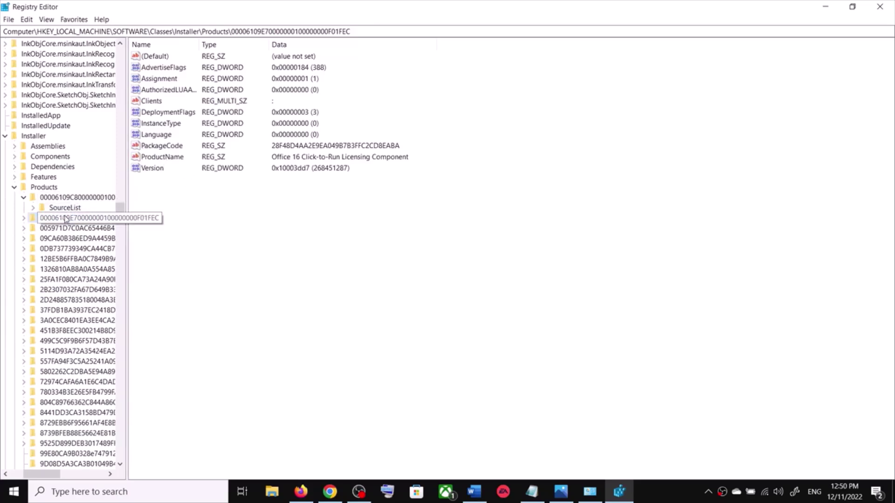
key("Down")
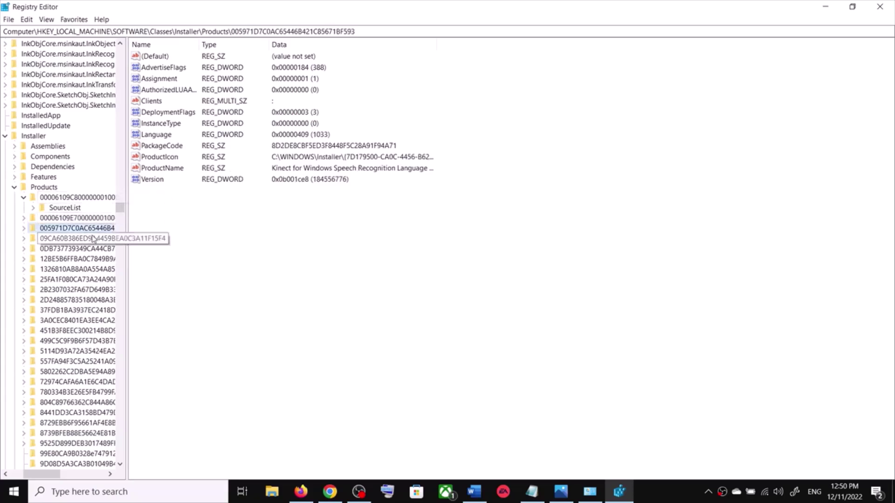
key("Down")
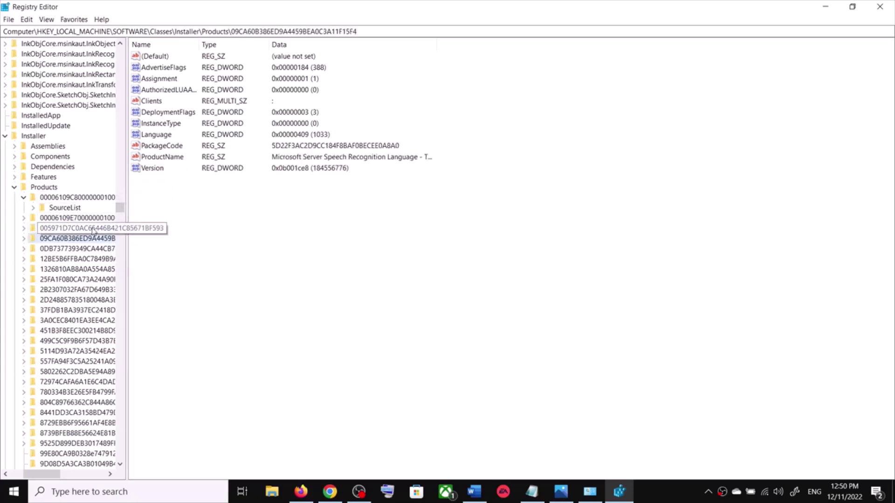
key("Down")
key("Down")
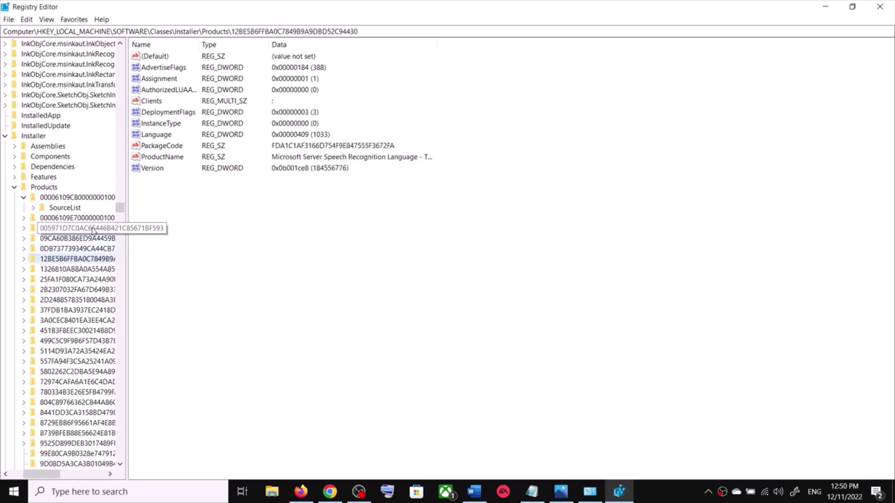
key("Down")
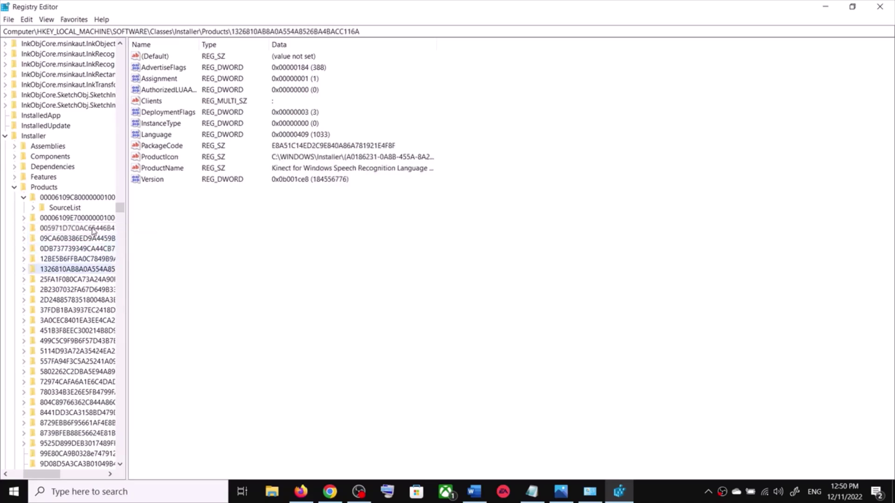
key("Down")
key("Down")
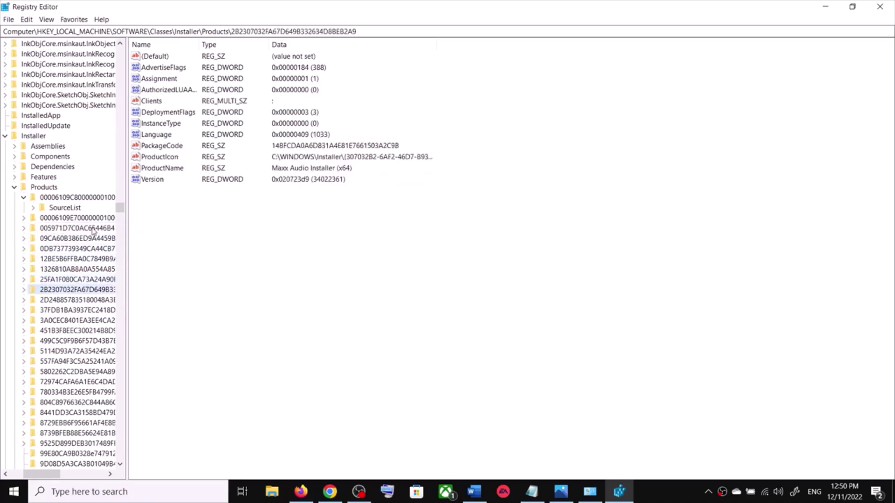
key("Down")
key("Down")
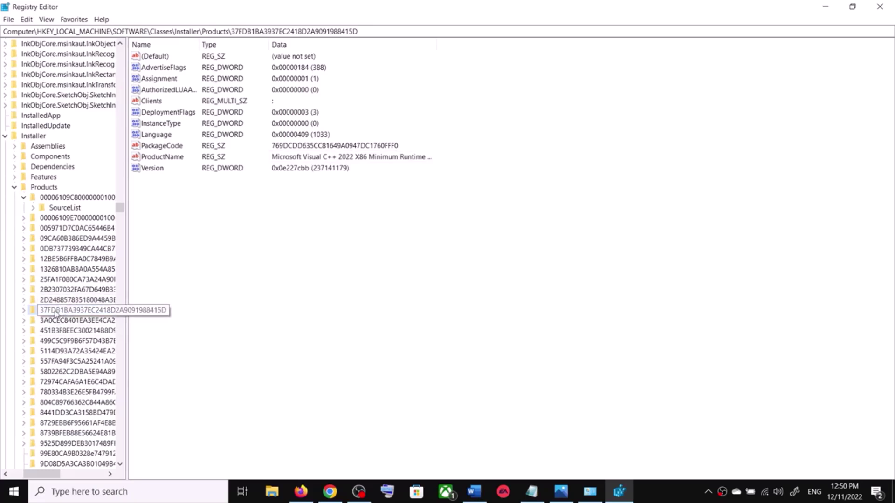
Delete the Visual C++ 2022 X86 Minimum Runtime key 37FDB1BA… and confirm the deletion
right_click(55, 311)
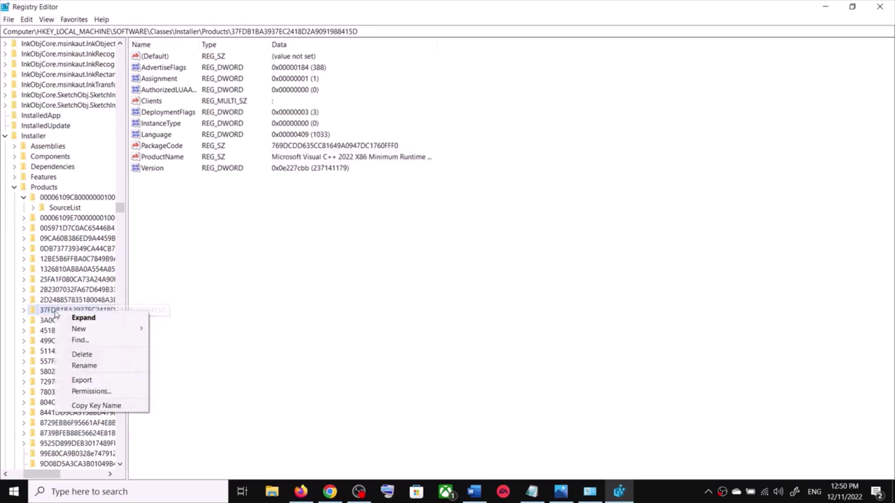
left_click(82, 354)
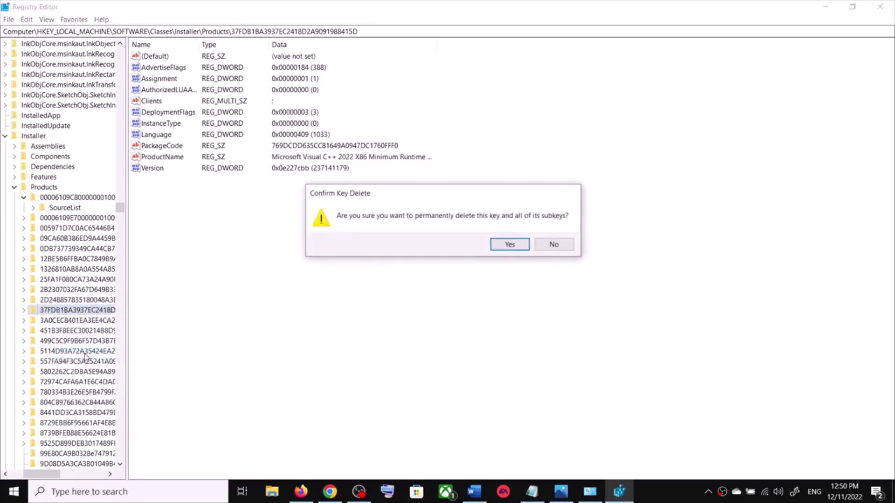
left_click(498, 246)
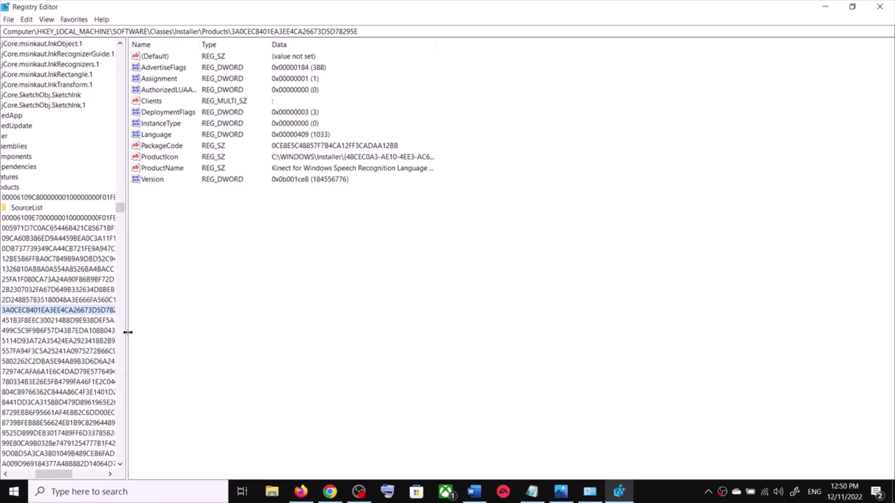
Scan down the Products keys to FFE2662C6E601DF4D9D6DFAC19207575, the X86 Additional Runtime 14.34.31931
key("Down")
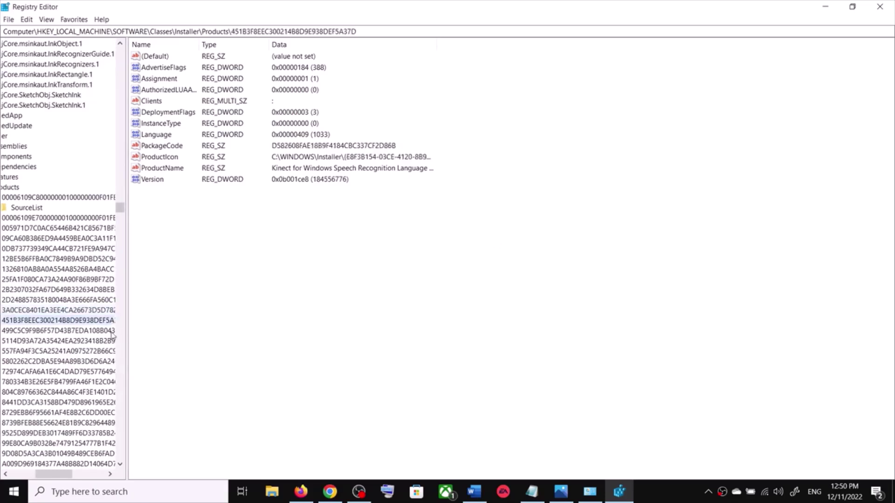
key("Down")
key("Down")
key("Down")
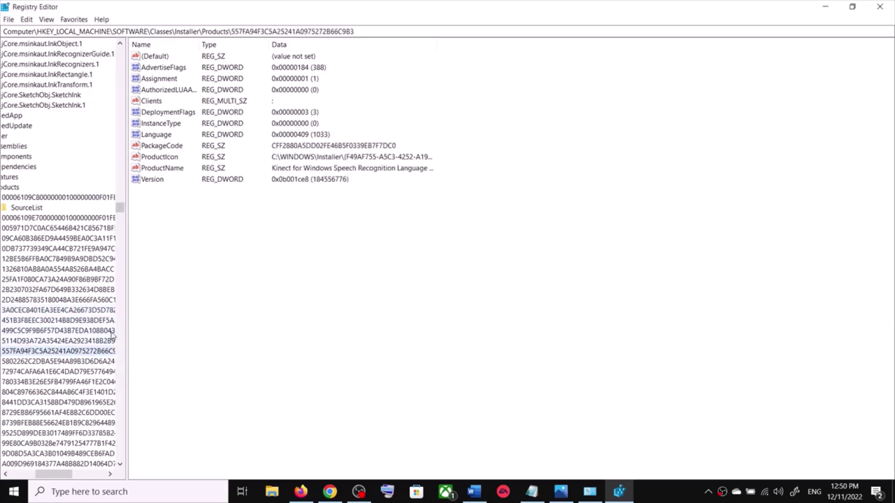
key("Down")
key("Down")
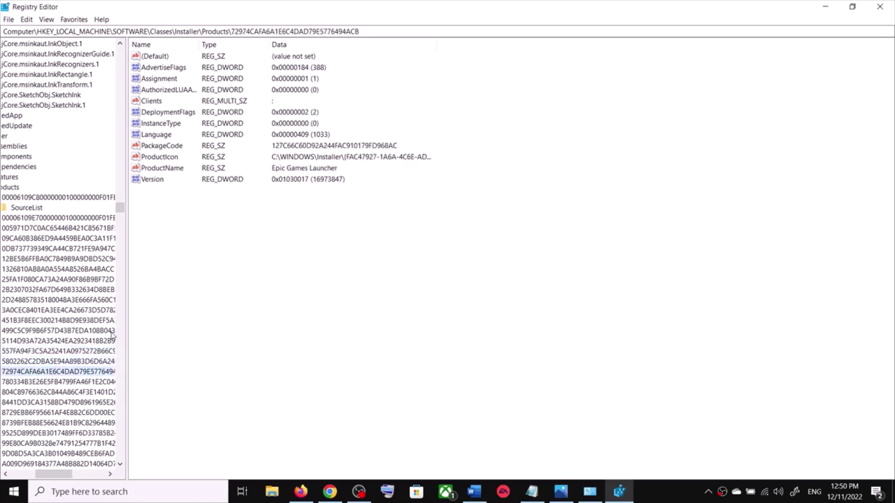
key("Down")
key("Down")
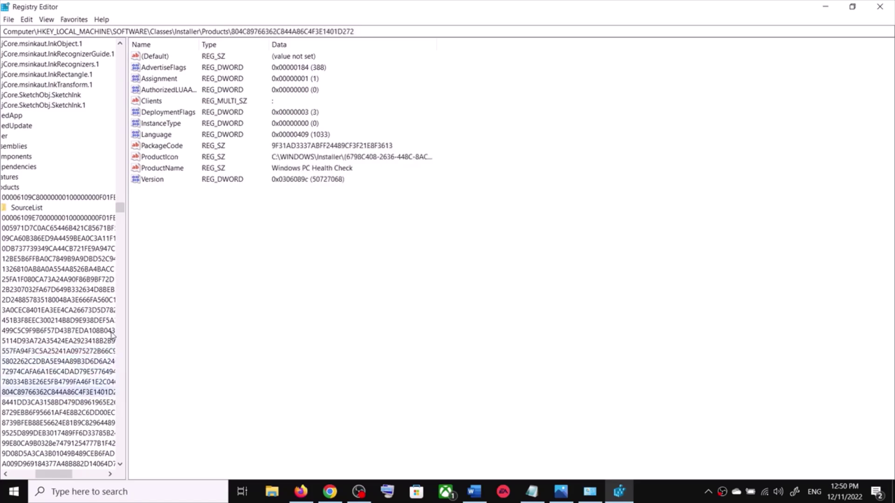
key("Down")
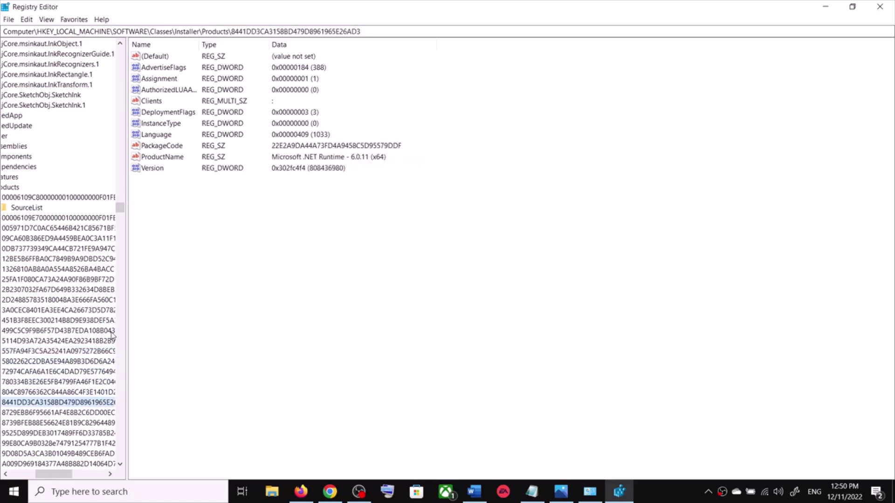
key("Down")
key("Down")
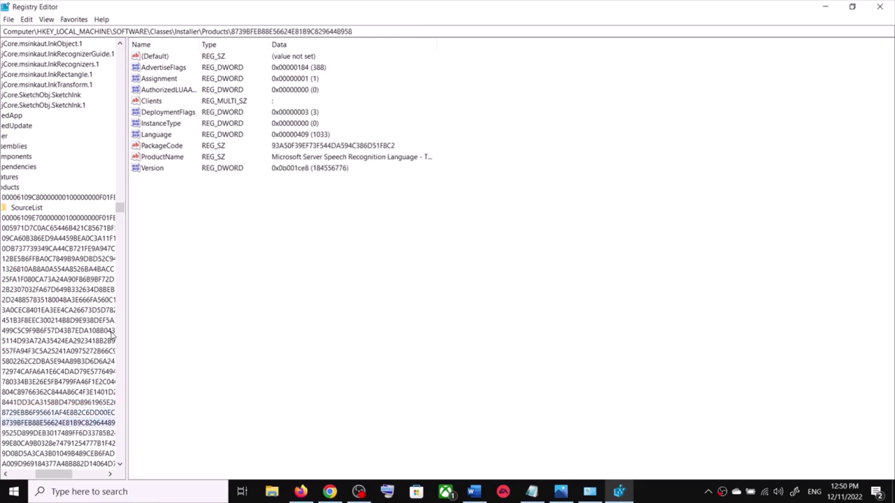
key("Down")
key("Down")
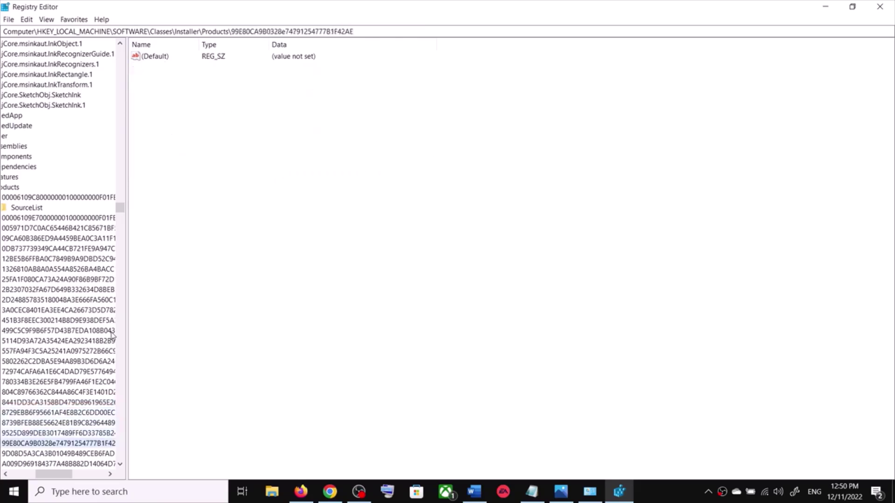
key("Down")
key("Down")
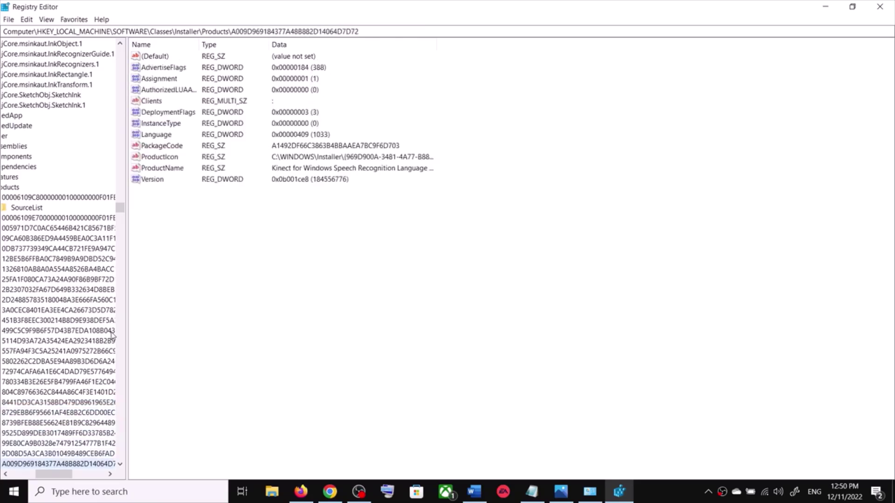
key("Down")
key("Down")
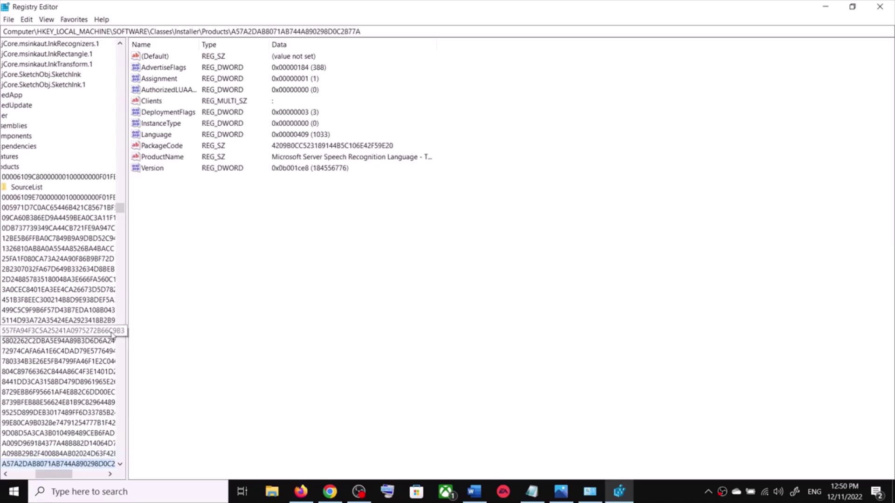
key("Down")
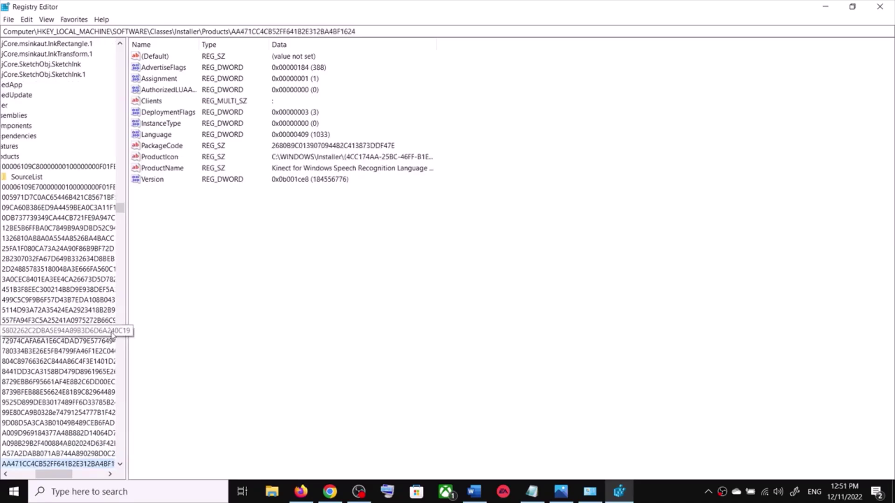
key("Down")
key("Down")
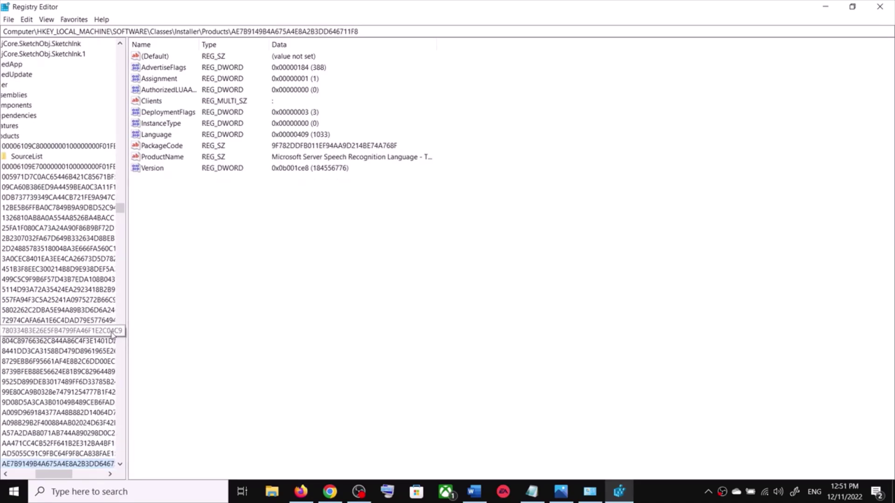
key("Down")
key("Down")
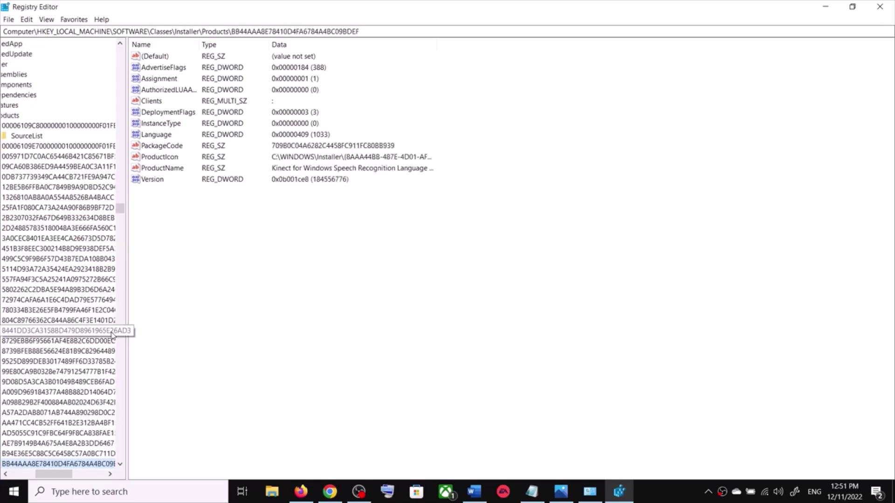
key("Down")
key("Down")
key("Down")
key("Down")
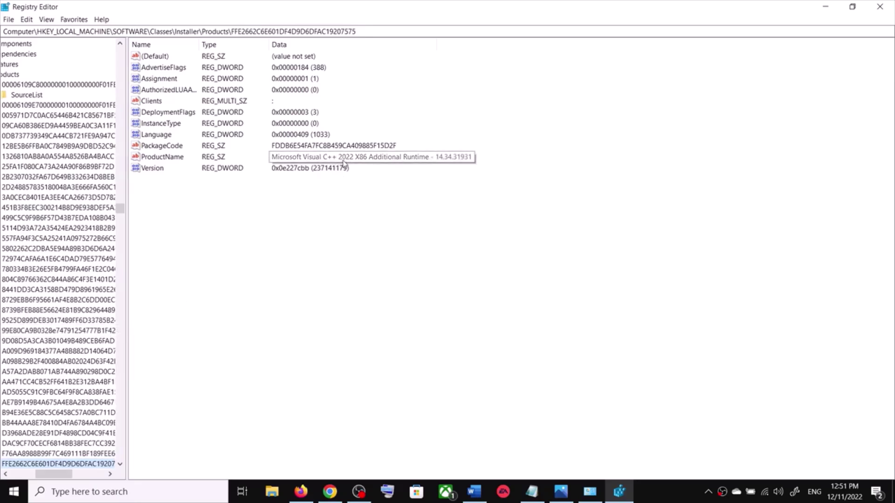
left_click_drag(48, 474, 31, 479)
scroll(56, 448, "down", 2)
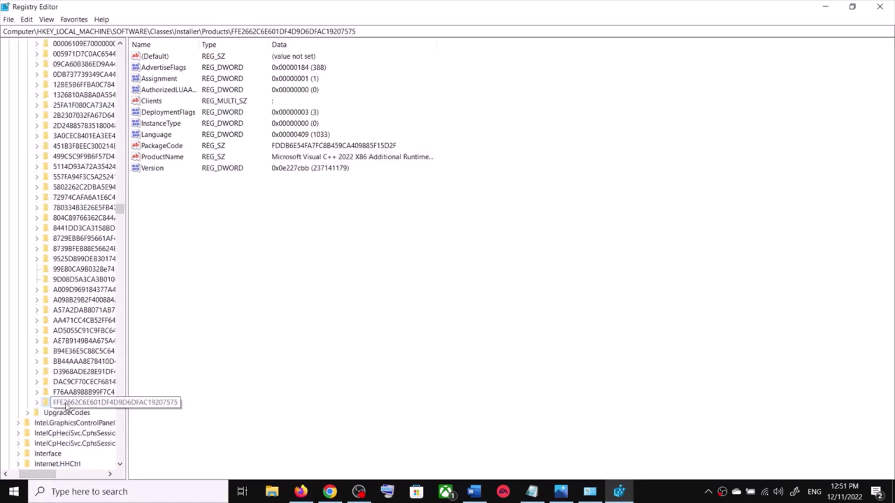
right_click(68, 404)
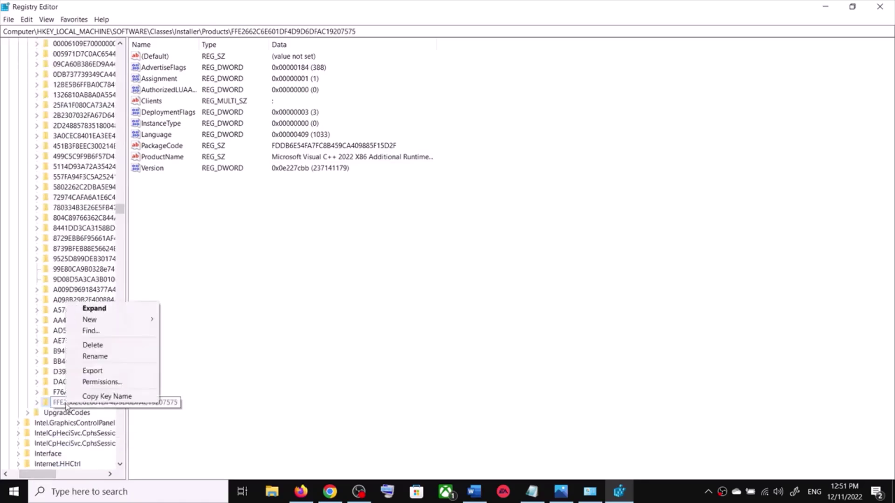
left_click(101, 346)
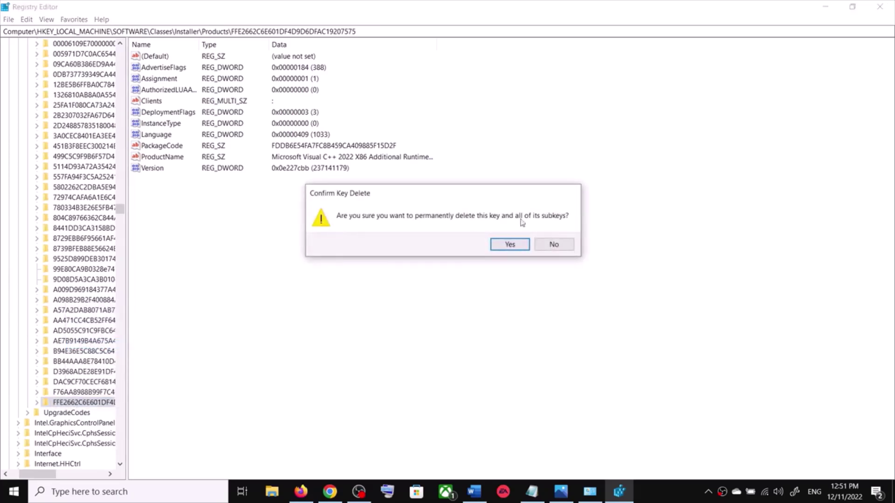
left_click(509, 244)
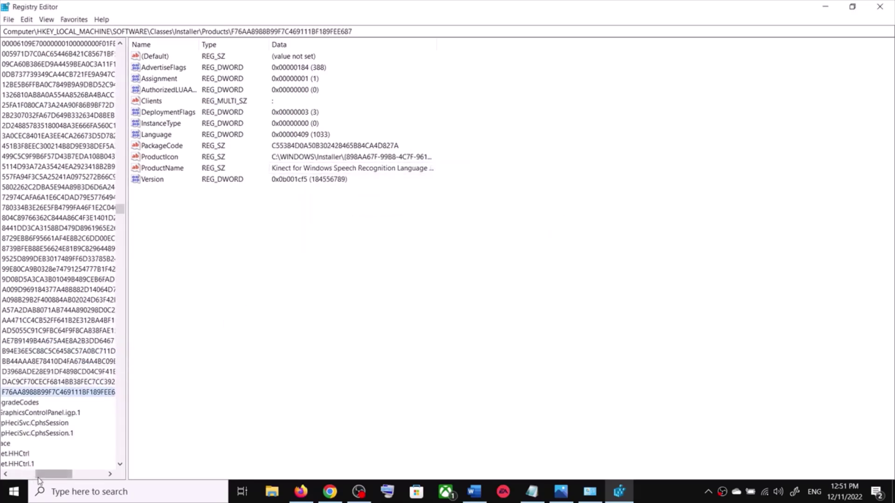
left_click_drag(44, 475, 26, 477)
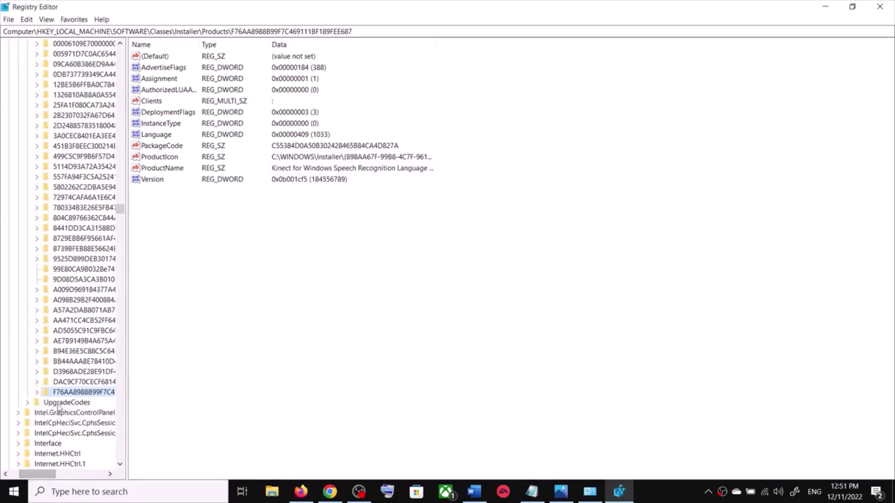
scroll(94, 322, "up", 5)
scroll(94, 321, "up", 1)
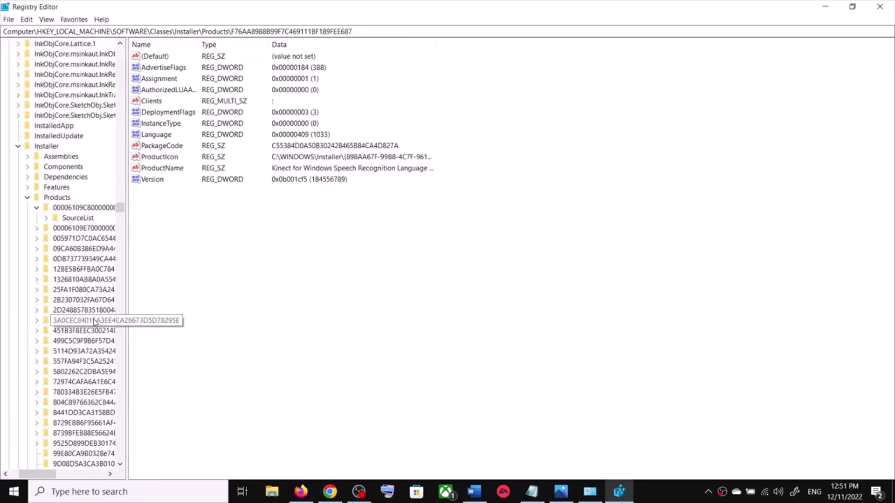
scroll(86, 273, "down", 7)
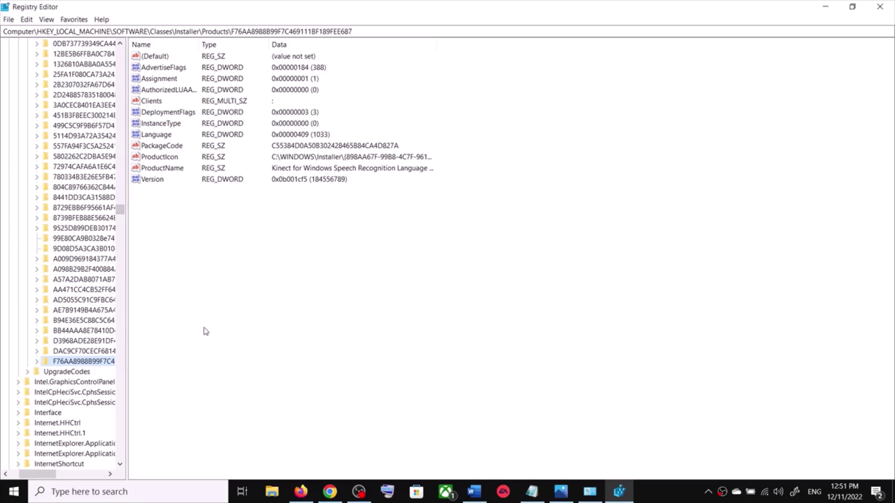
scroll(70, 268, "up", 5)
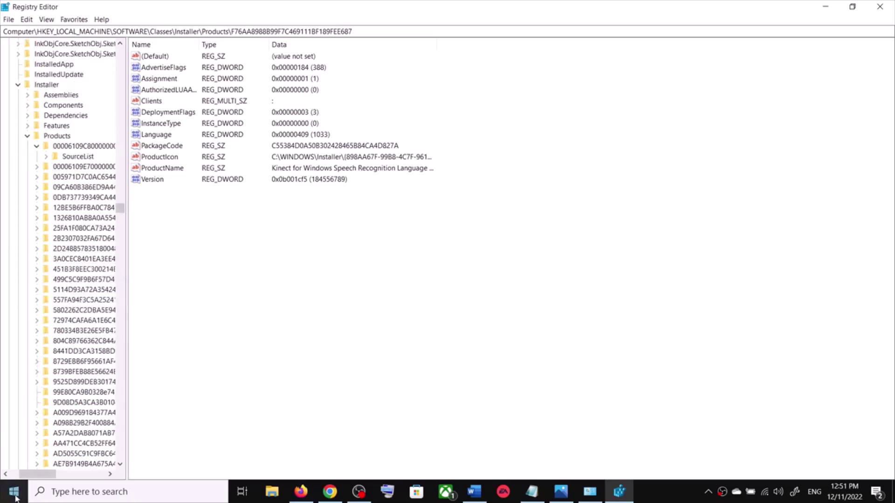
View the restart options in the Start menu's Power button, then dismiss the Start menu
key("super")
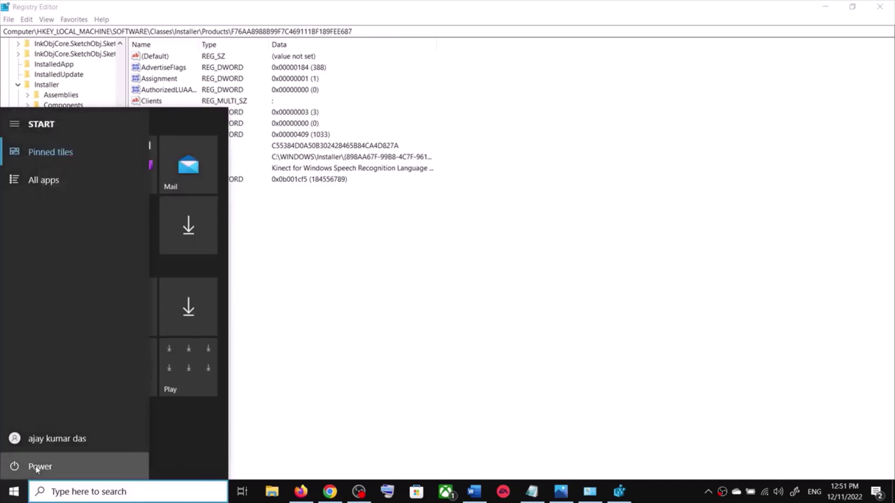
left_click(37, 467)
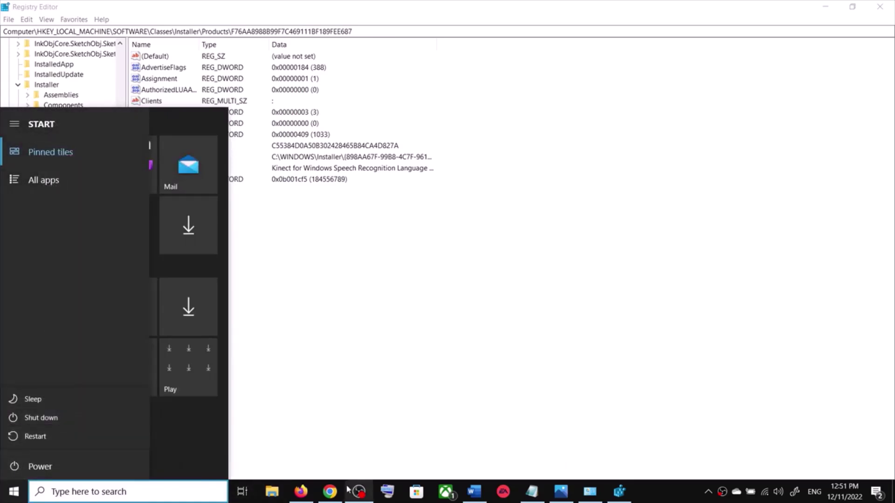
mouse_move(340, 496)
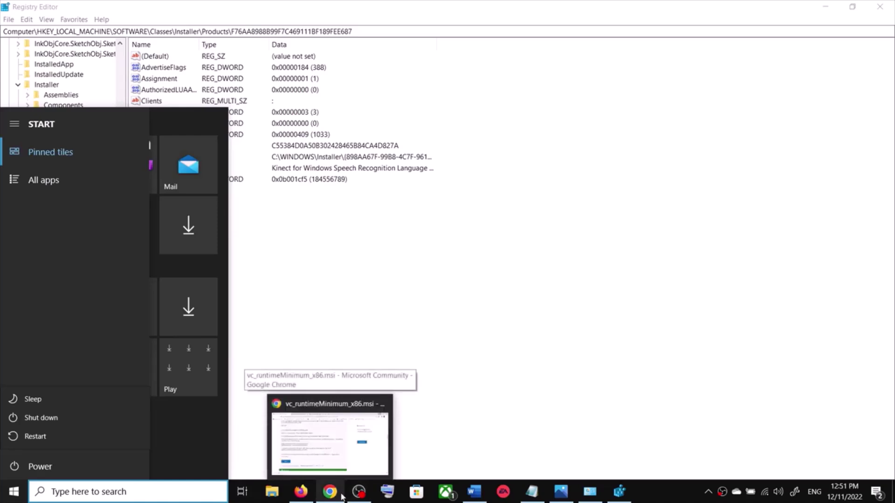
key("Escape")
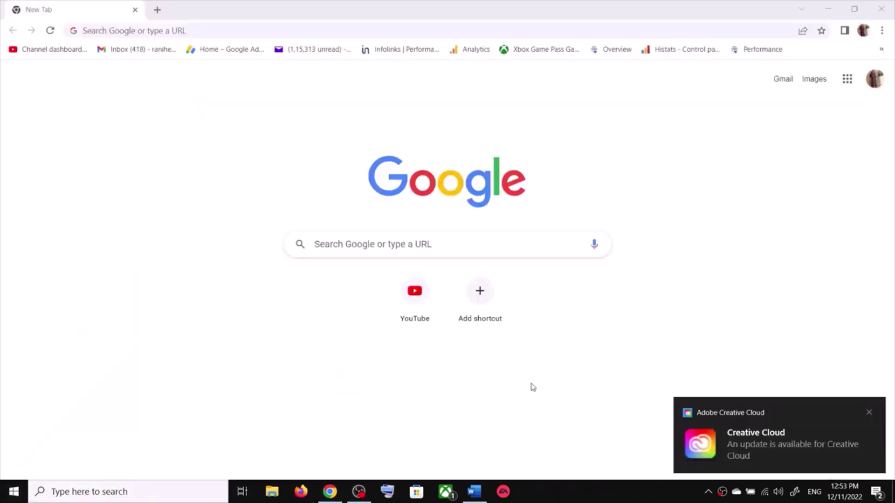
Load the Microsoft Learn Visual C++ Redistributable downloads page in Chrome using the URL from Word
left_click(473, 491)
triple_click(179, 178)
key("ctrl+c")
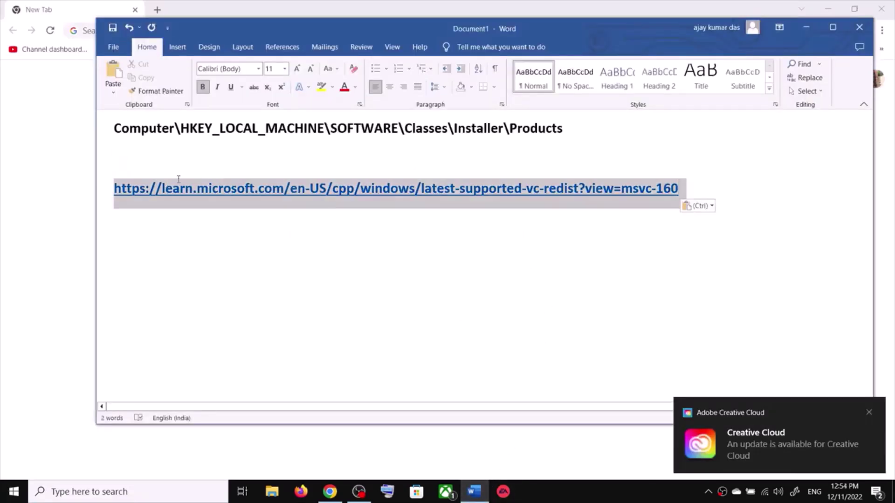
left_click(85, 11)
key("ctrl+v")
key("Return")
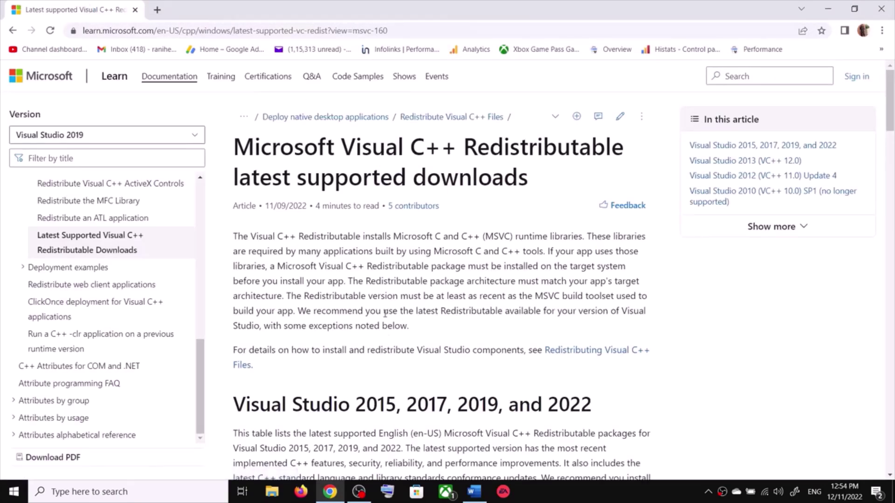
Download vc_redist.x86.exe from the X86 row of the downloads table
scroll(386, 314, "down", 3)
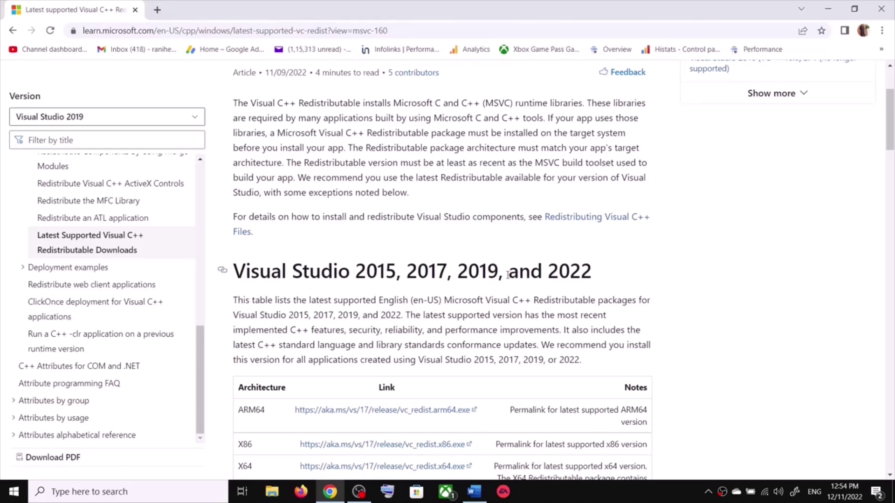
scroll(453, 309, "down", 4)
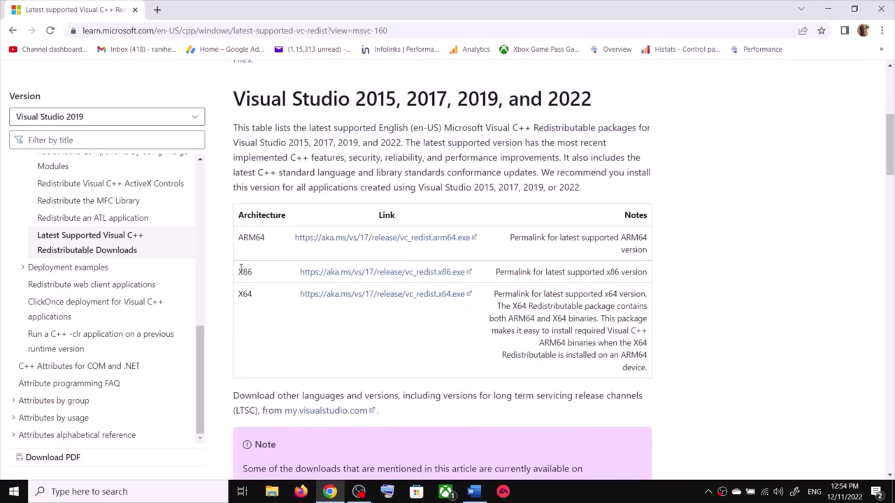
left_click_drag(239, 270, 266, 271)
left_click(342, 279)
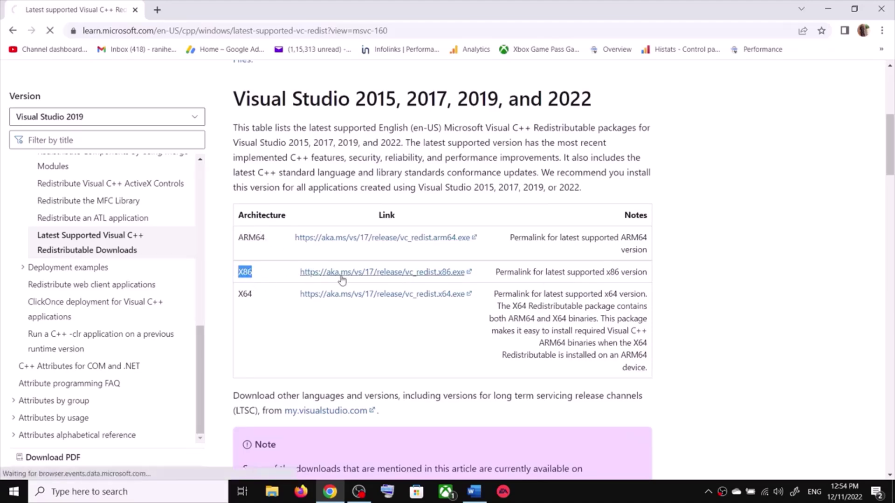
Run VC_redist.x86.exe and repair the existing x86 redistributable
left_click(64, 469)
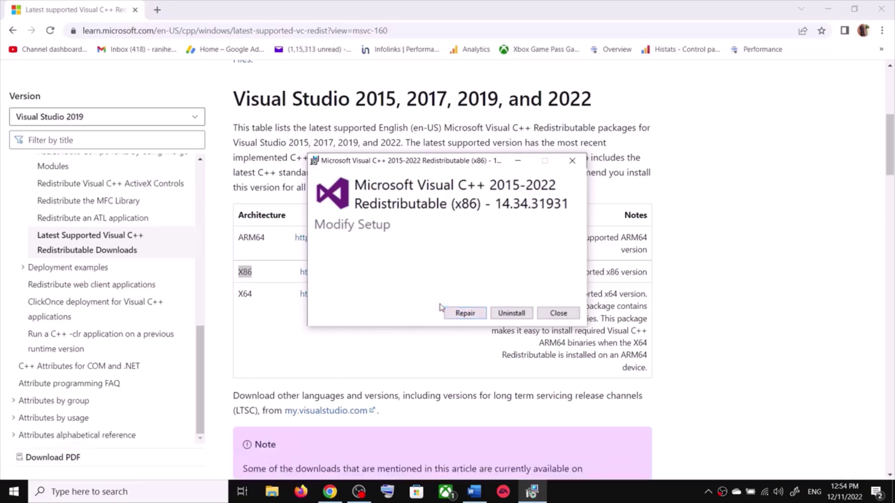
left_click(465, 314)
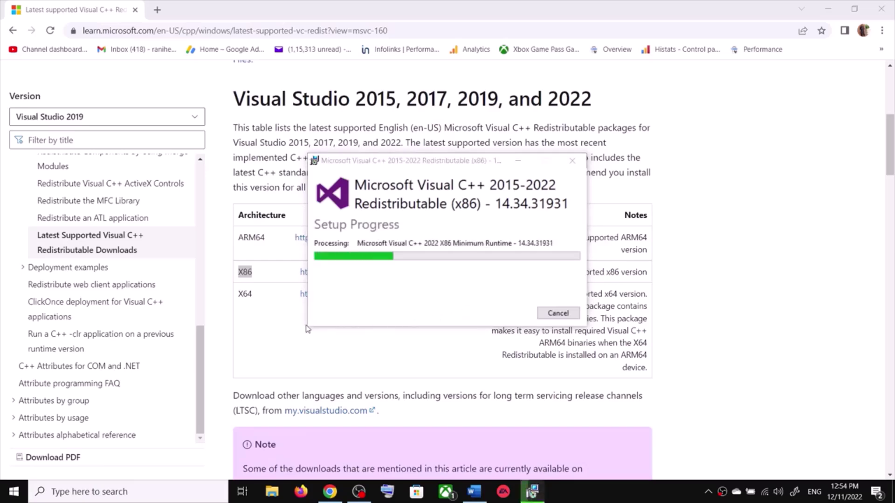
left_click(286, 334)
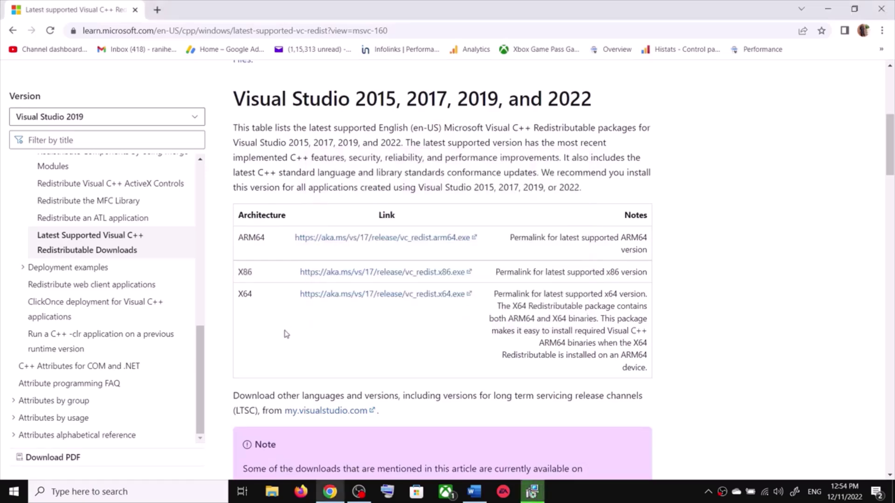
Download VC_redist.x64.exe and install it with the license terms accepted
left_click(346, 302)
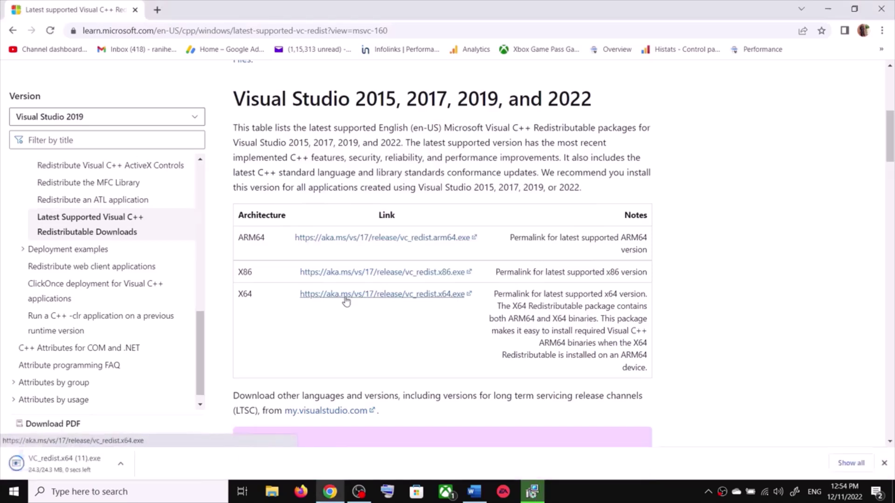
left_click(71, 474)
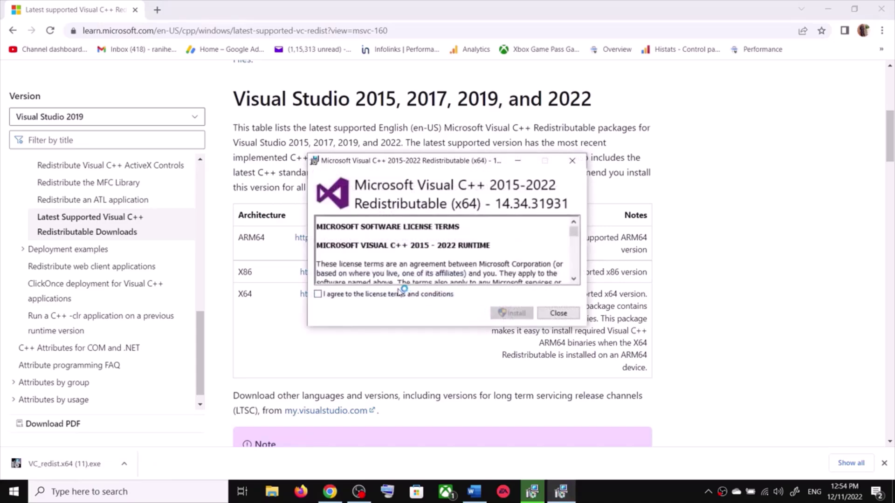
left_click(399, 293)
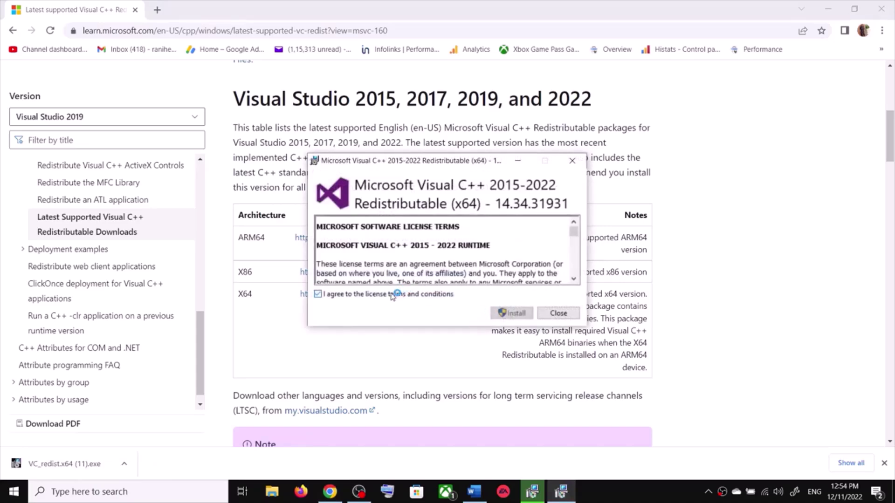
left_click(501, 314)
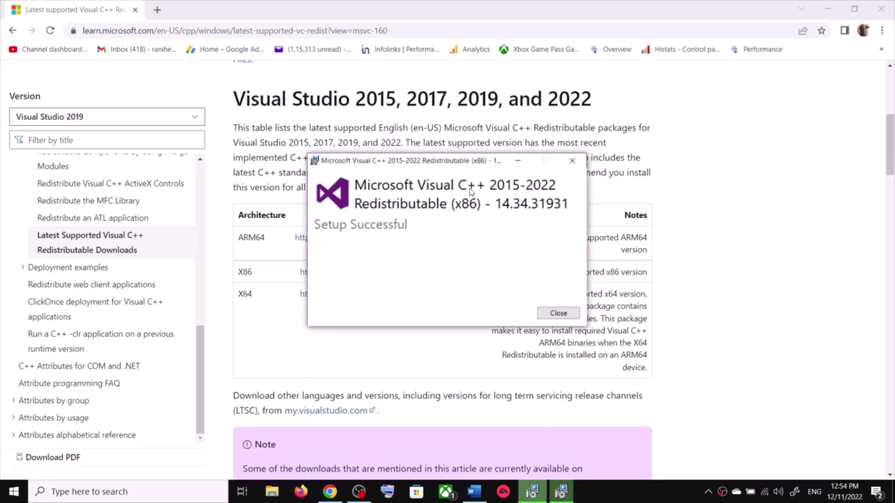
left_click_drag(469, 166, 233, 185)
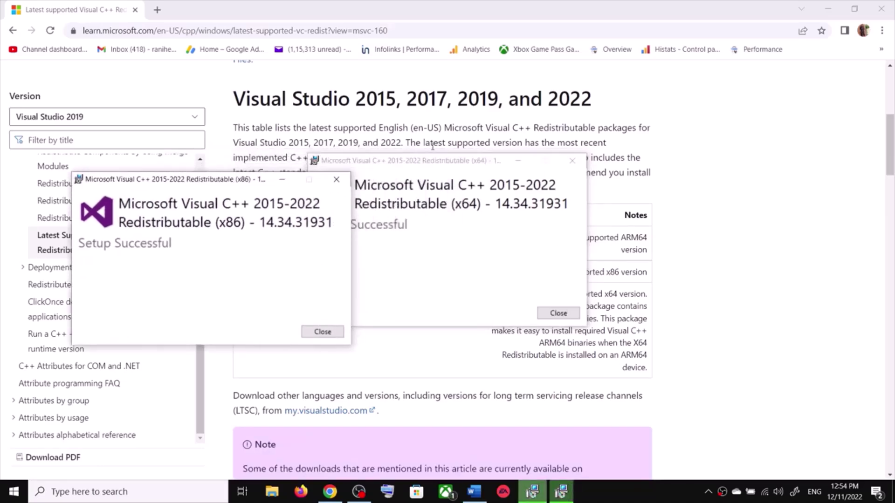
left_click_drag(442, 162, 526, 199)
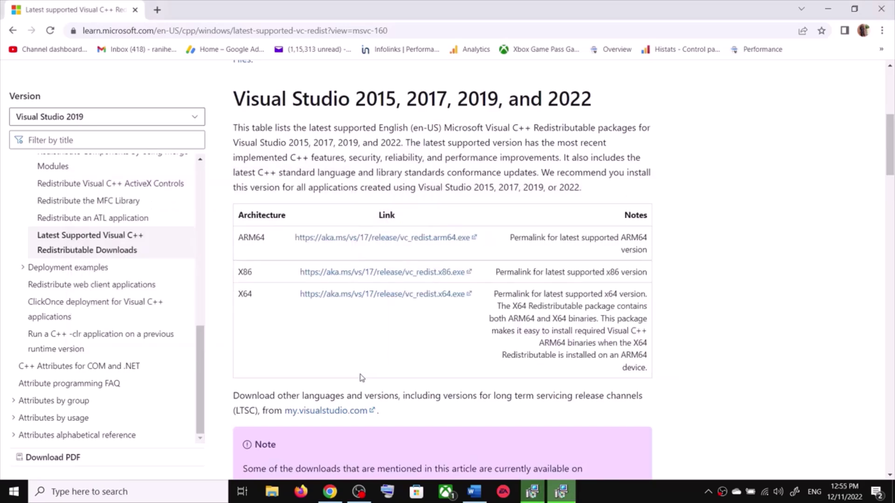
Check the Start power options, view the runtime error screenshot, then return to Steam's WWE 2K25 page
left_click(14, 492)
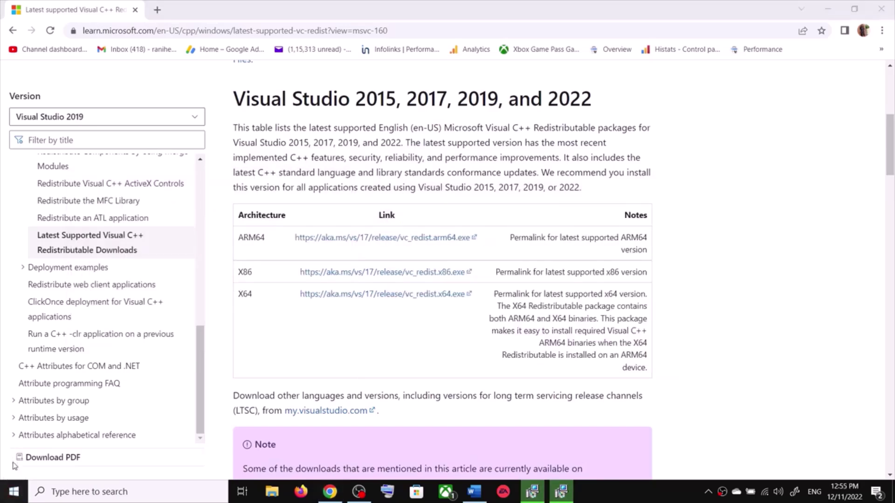
left_click(13, 466)
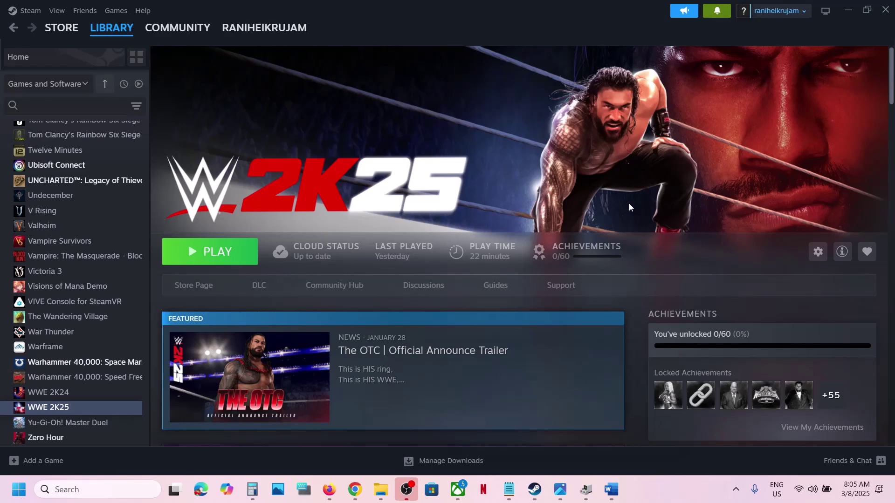
left_click(560, 490)
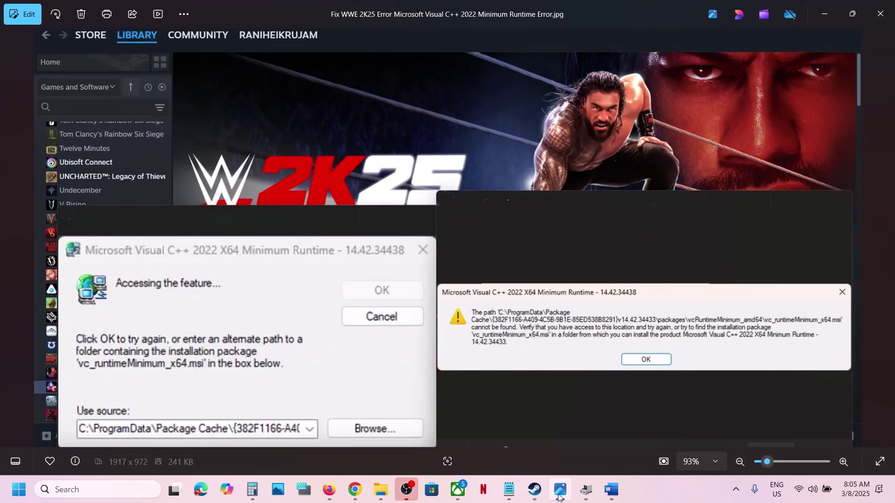
left_click(559, 497)
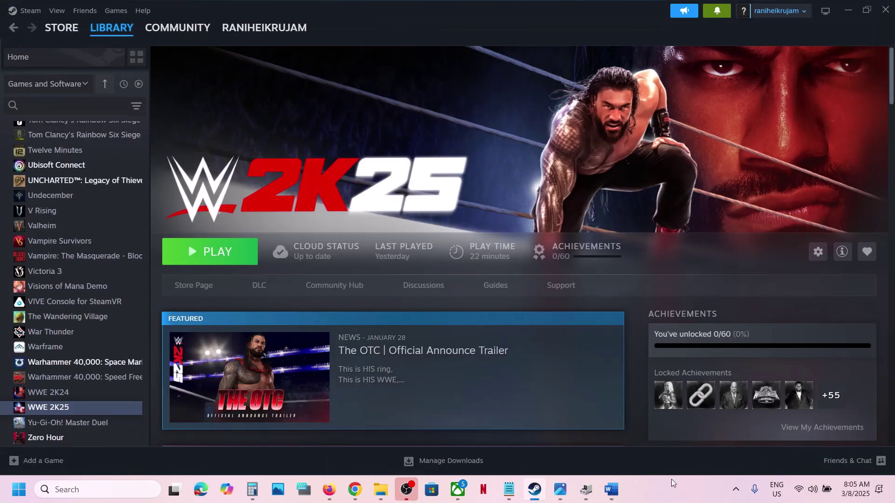